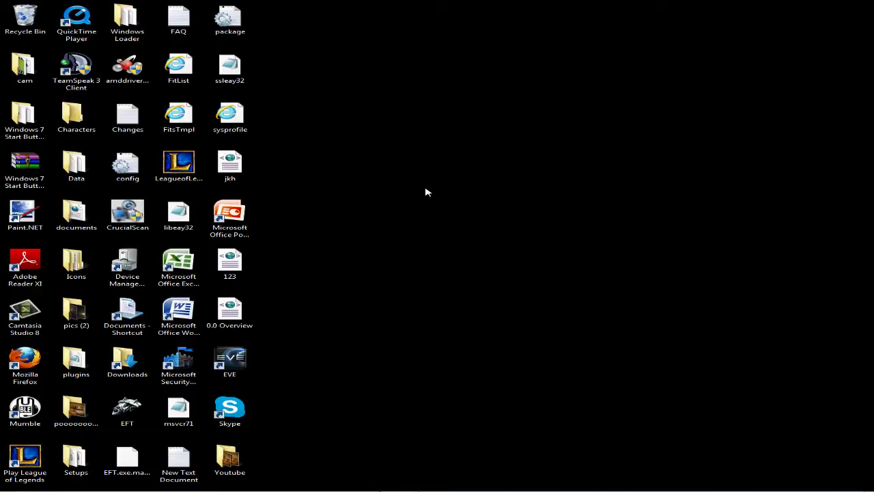
Open the extracted Windows 7 Start Button Changer folder.
click(21, 169)
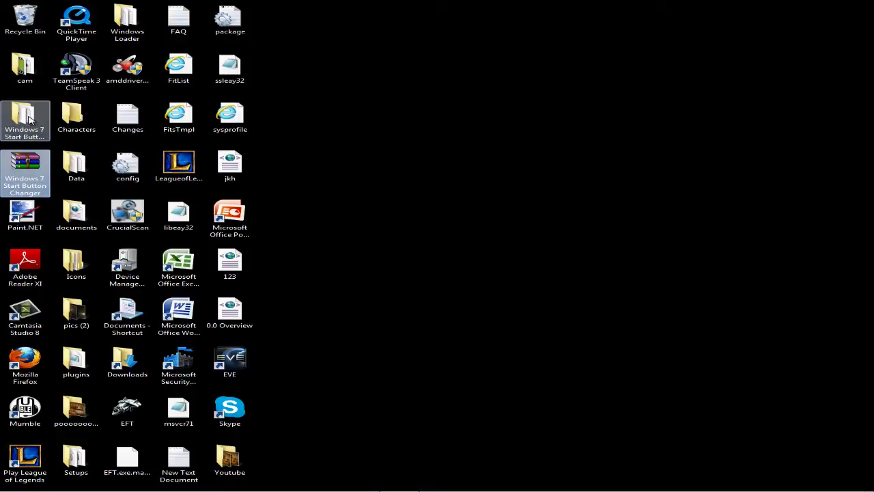
click(34, 130)
mouse_move(24, 120)
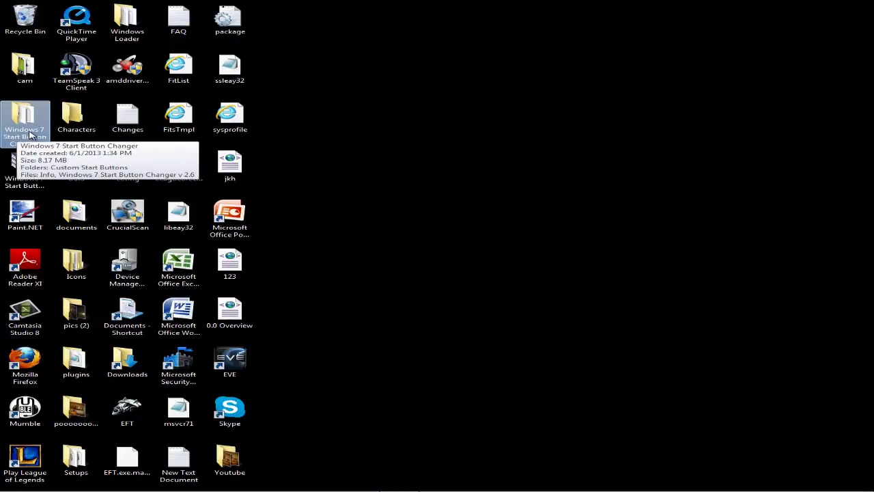
double_click(30, 135)
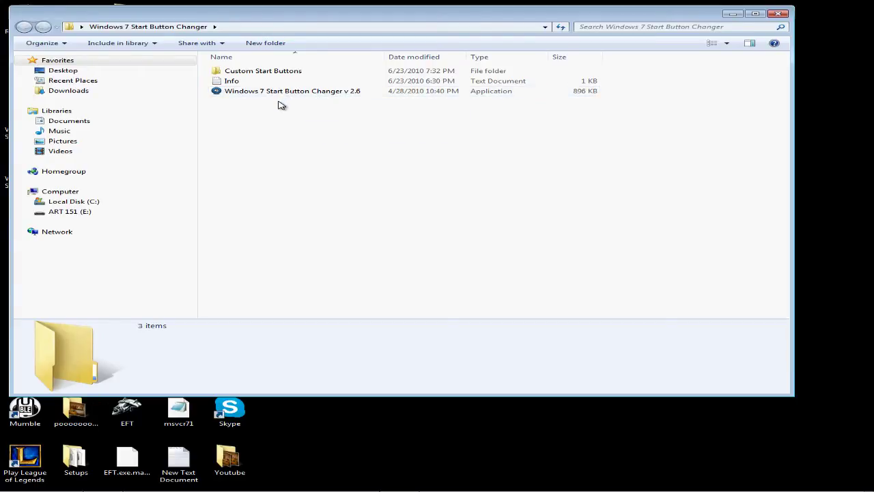
Browse the orb images in Custom Start Buttons, then return to the main program folder.
double_click(297, 74)
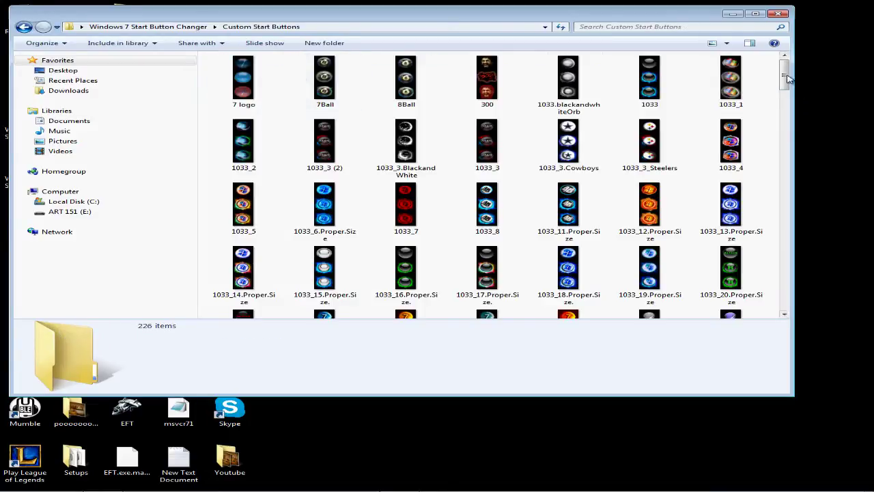
drag(787, 77, 750, 194)
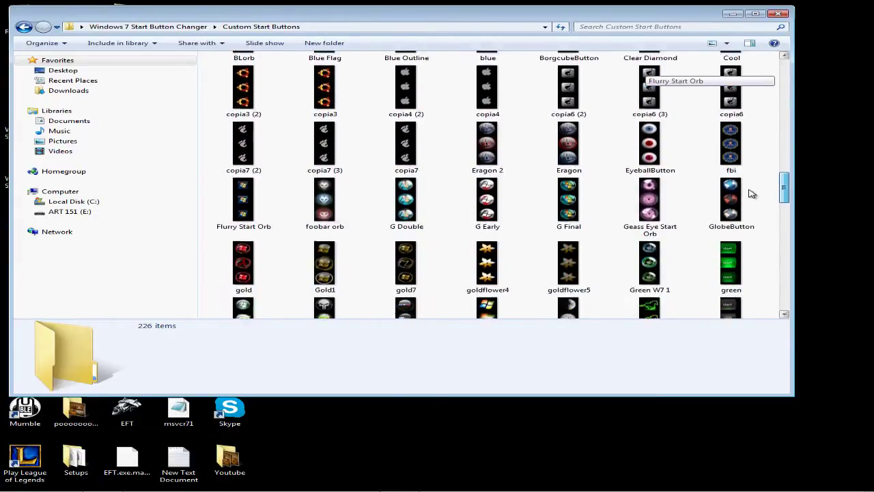
mouse_move(751, 193)
mouse_down()
mouse_move(763, 236)
mouse_move(757, 296)
mouse_move(777, 79)
mouse_move(785, 81)
mouse_up()
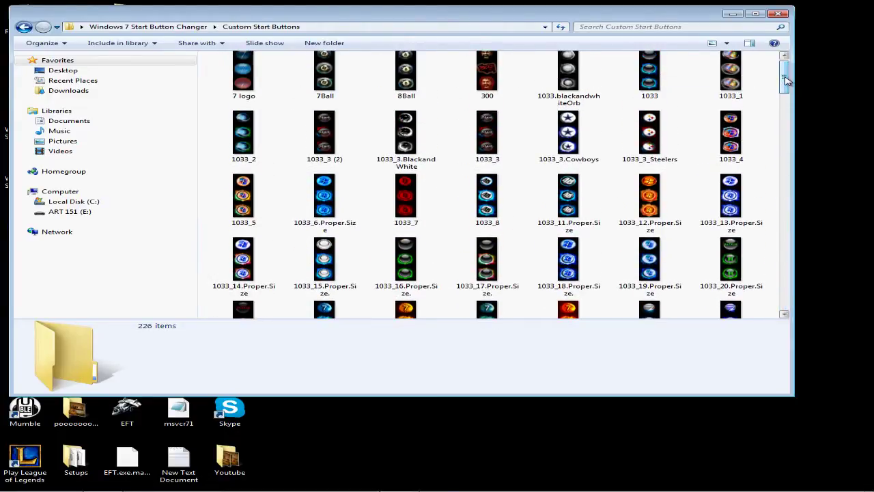
click(24, 27)
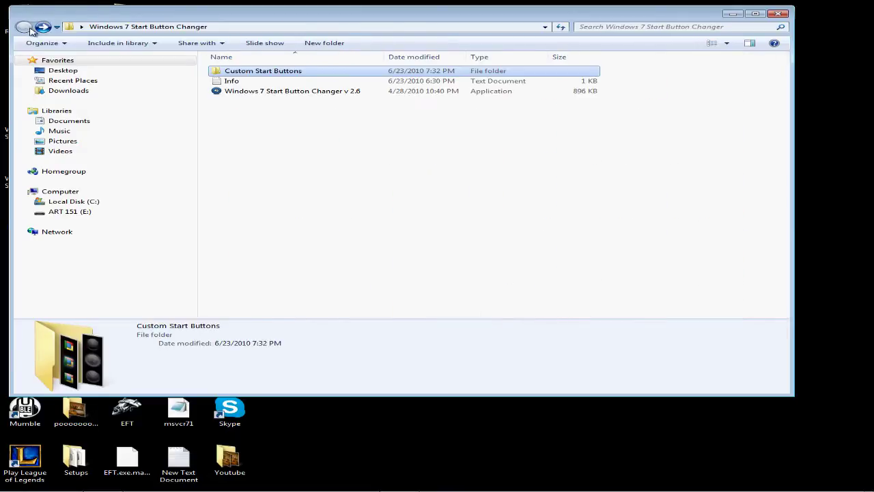
Run the v2.6 changer as administrator and choose the copia3 (2) image as the new orb.
right_click(308, 94)
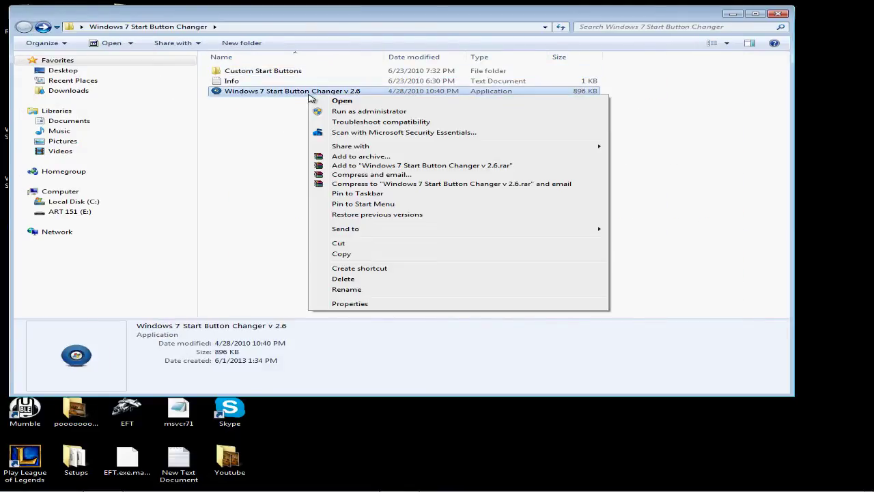
click(362, 112)
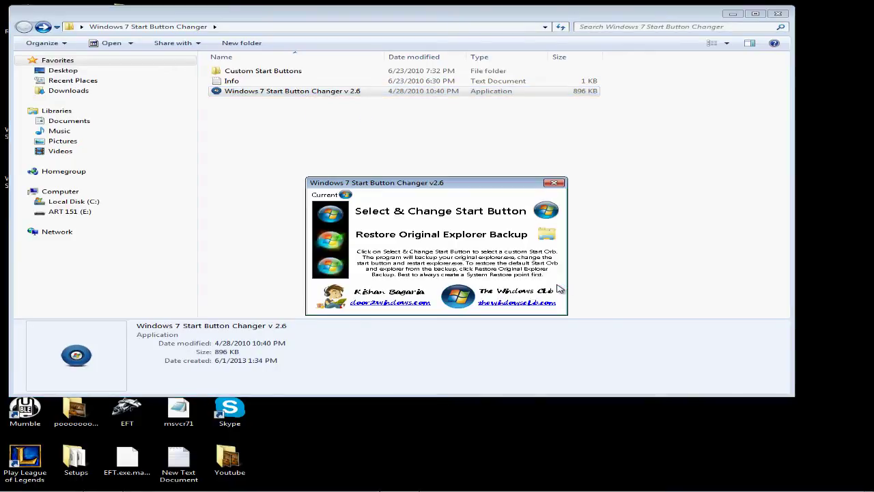
click(429, 220)
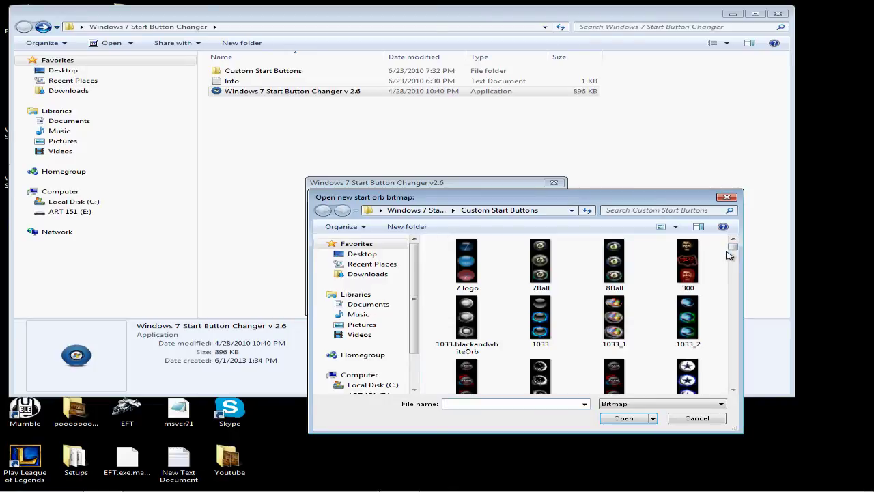
drag(732, 252, 714, 313)
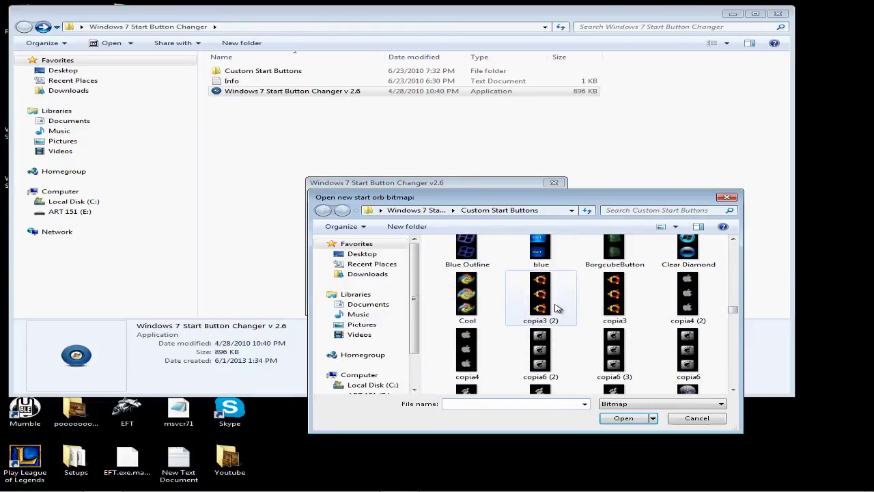
click(555, 306)
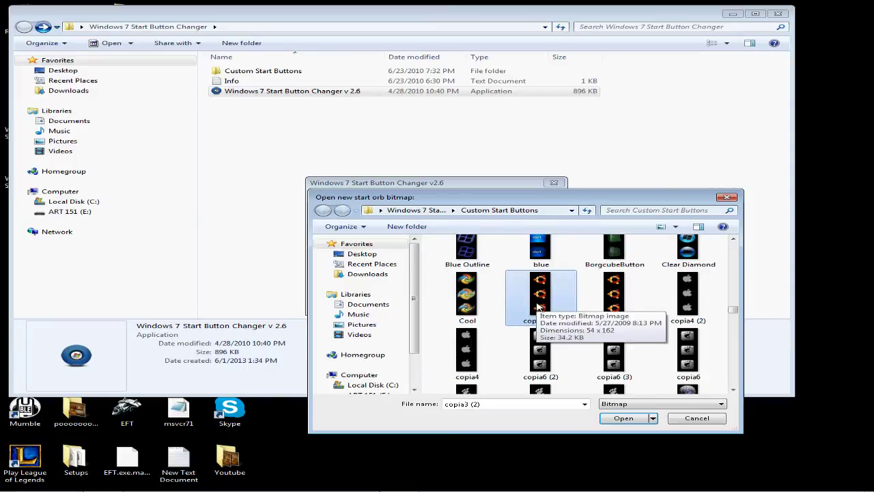
click(612, 423)
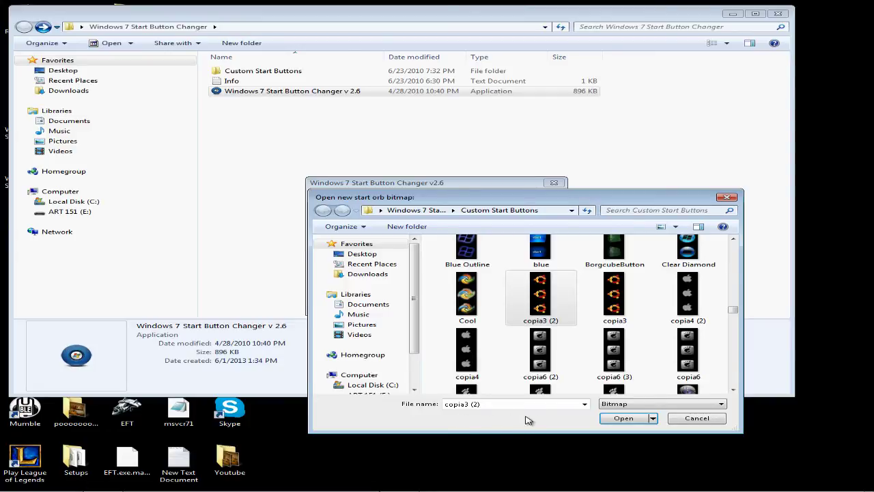
Apply the copia3 (2) orb, then open and close the Start menu to test it.
click(624, 418)
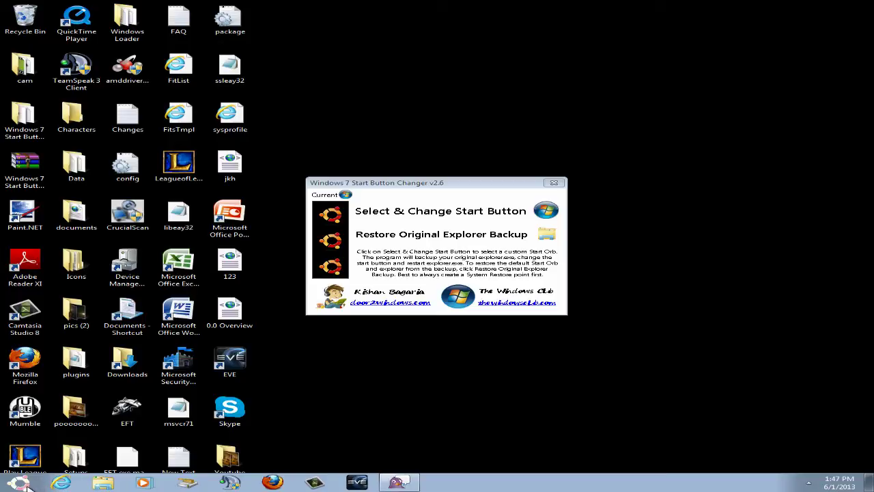
click(21, 483)
click(30, 485)
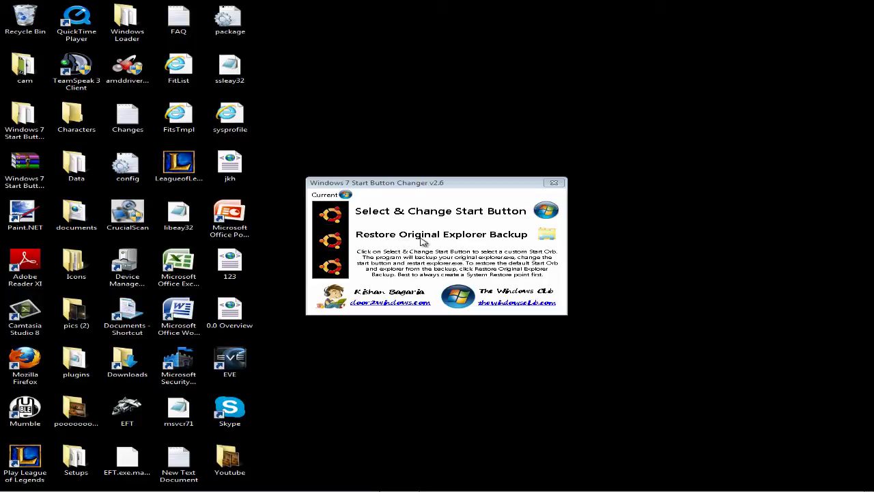
Restore the original Explorer backup and acknowledge the 'Explorer backup restored!' message.
click(438, 235)
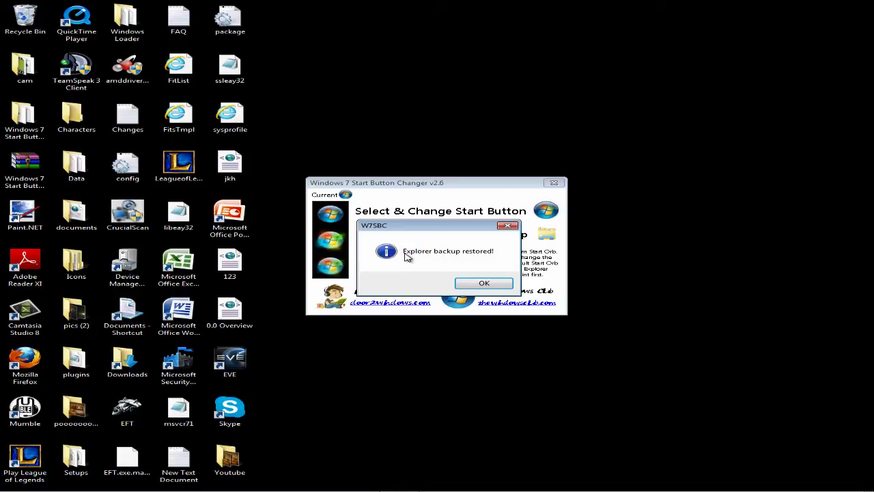
click(471, 284)
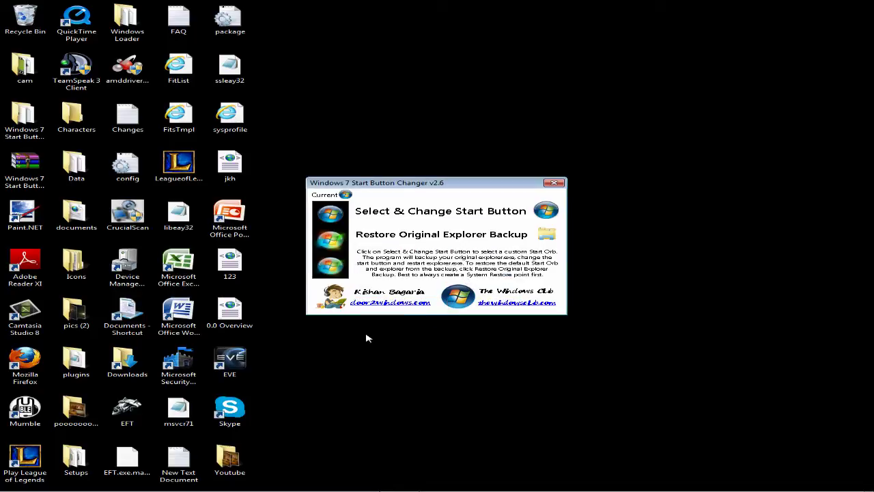